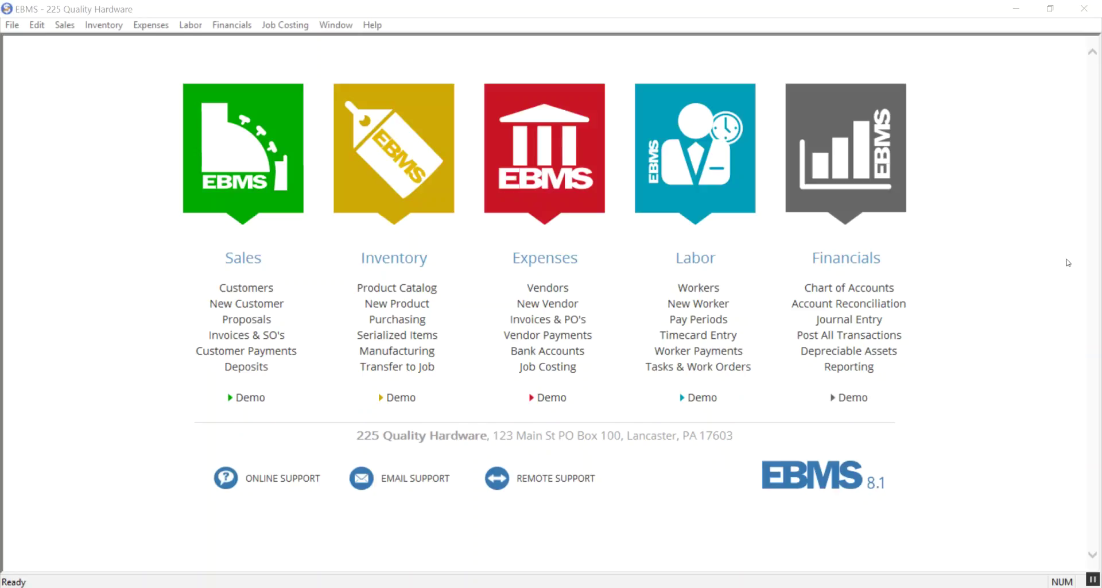
Step: In the Product Catalog, turn on Show Inactive and select the inactive LOT item
{"action": "left_click", "coordinate": [415, 293]}
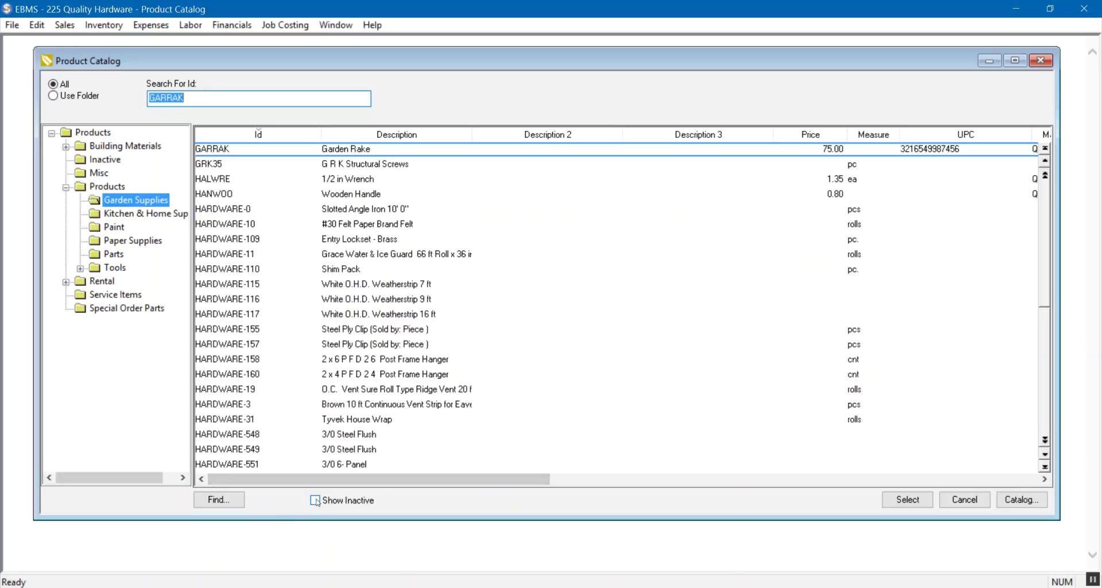
{"action": "left_click", "coordinate": [315, 500]}
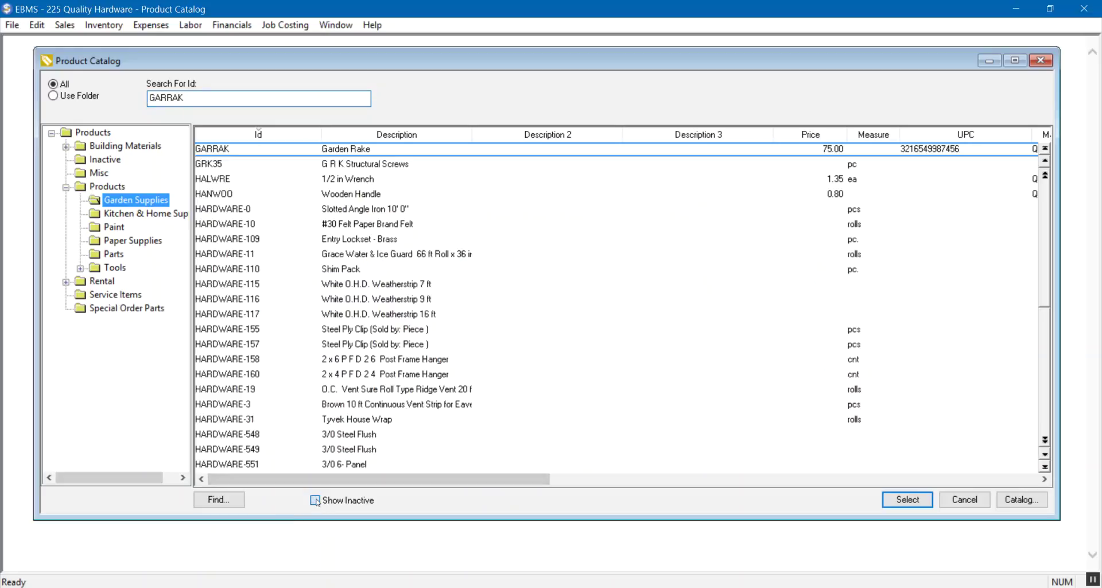
{"action": "scroll", "coordinate": [302, 305], "scroll_direction": "down", "scroll_amount": 2}
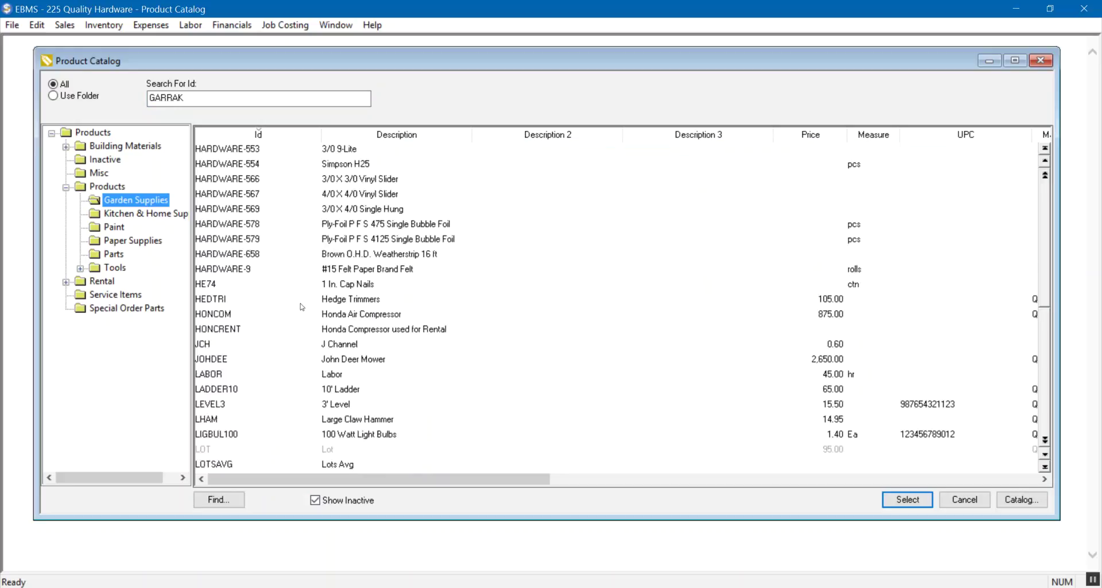
{"action": "scroll", "coordinate": [303, 305], "scroll_direction": "down", "scroll_amount": 3}
{"action": "left_click", "coordinate": [207, 316]}
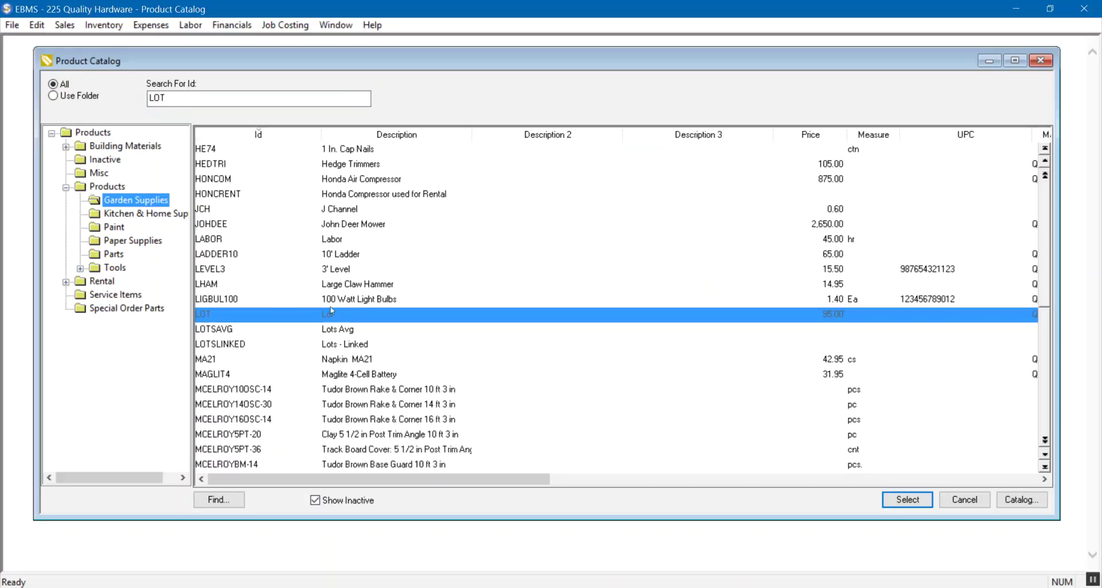
Step: Turn Show Inactive off again and scroll the list to confirm LOT is hidden
{"action": "scroll", "coordinate": [338, 349], "scroll_direction": "up", "scroll_amount": 2}
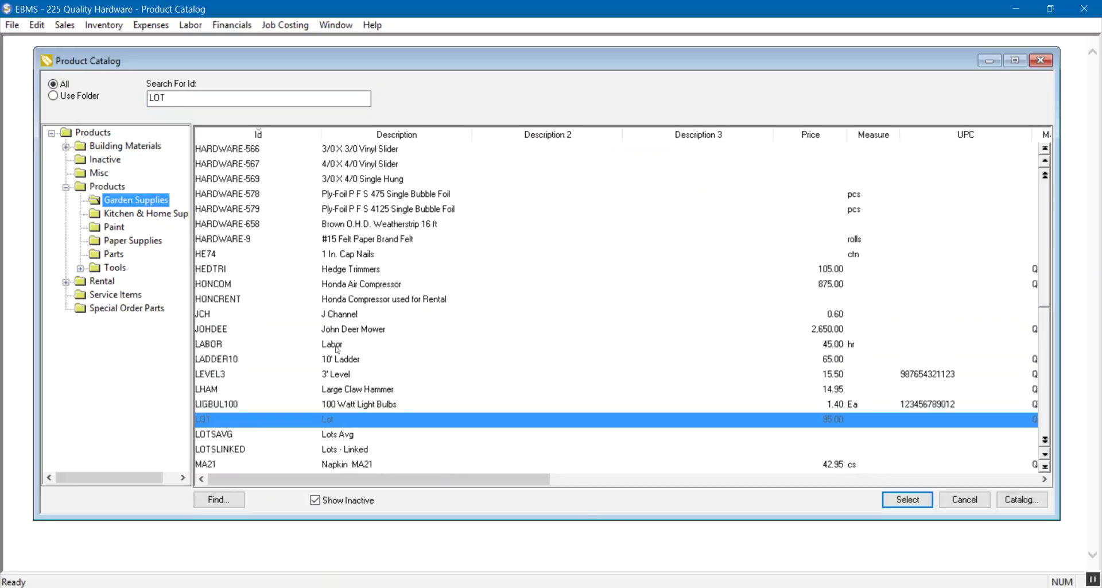
{"action": "left_click", "coordinate": [327, 500]}
{"action": "scroll", "coordinate": [335, 327], "scroll_direction": "down", "scroll_amount": 4}
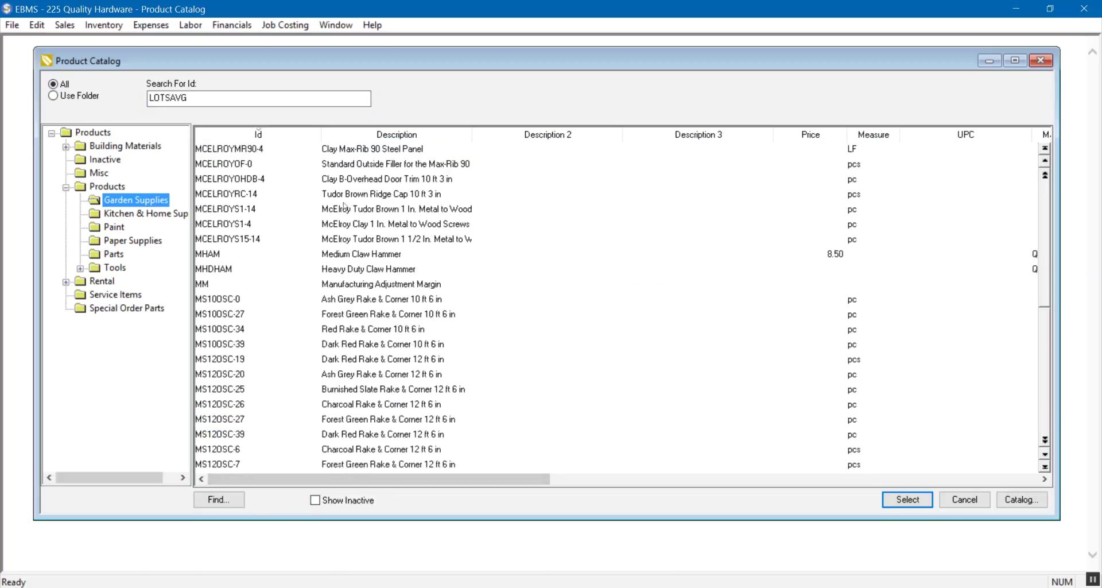
{"action": "scroll", "coordinate": [315, 259], "scroll_direction": "up", "scroll_amount": 3}
{"action": "scroll", "coordinate": [315, 260], "scroll_direction": "up", "scroll_amount": 3}
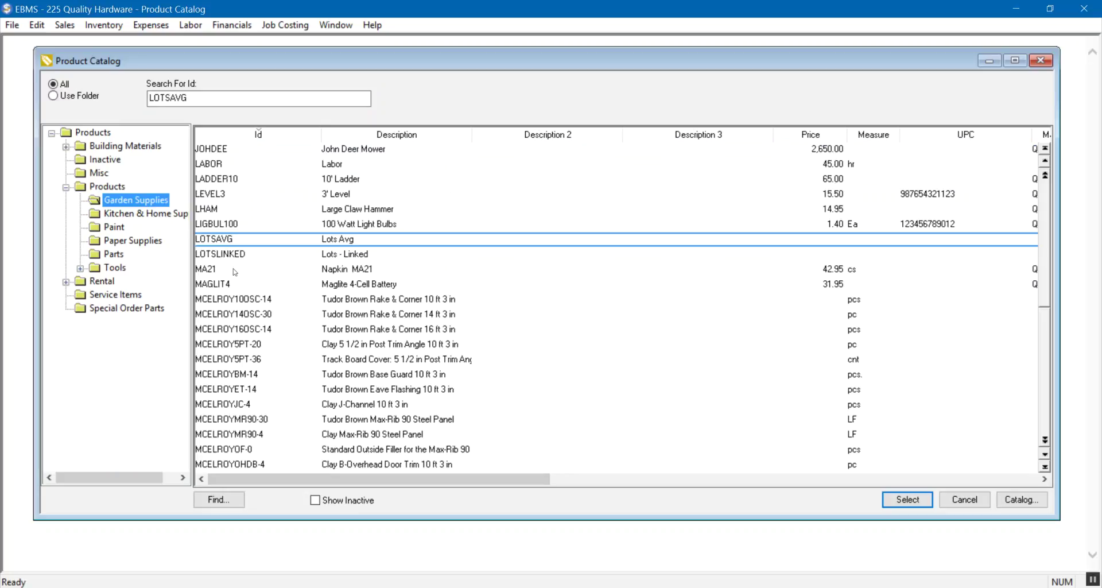
Step: Set the Inactive flag on the LHAM Large Claw Hammer record and save it
{"action": "left_click", "coordinate": [209, 209]}
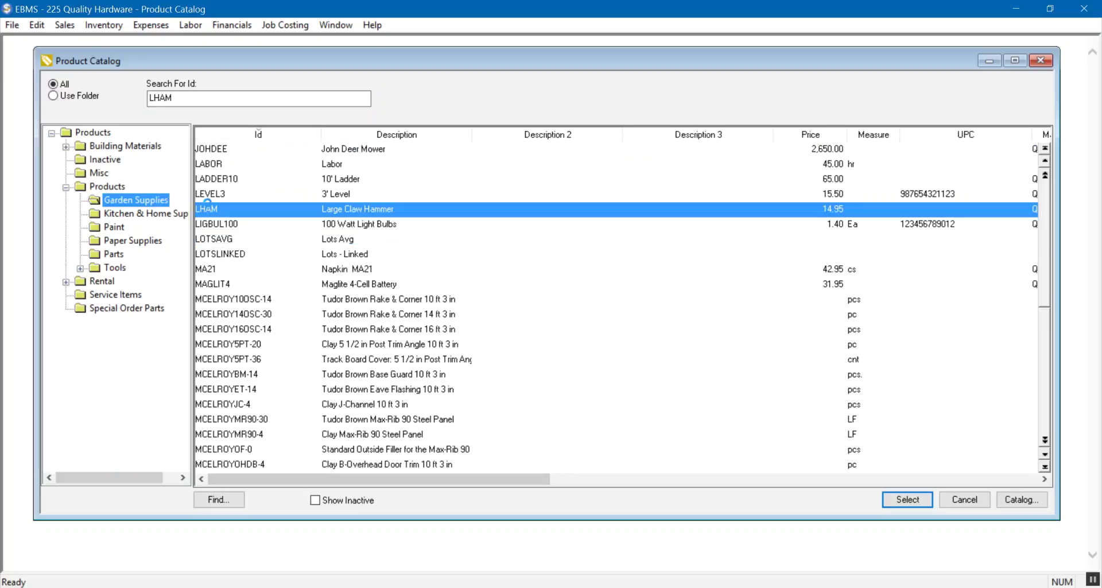
{"action": "double_click", "coordinate": [208, 208]}
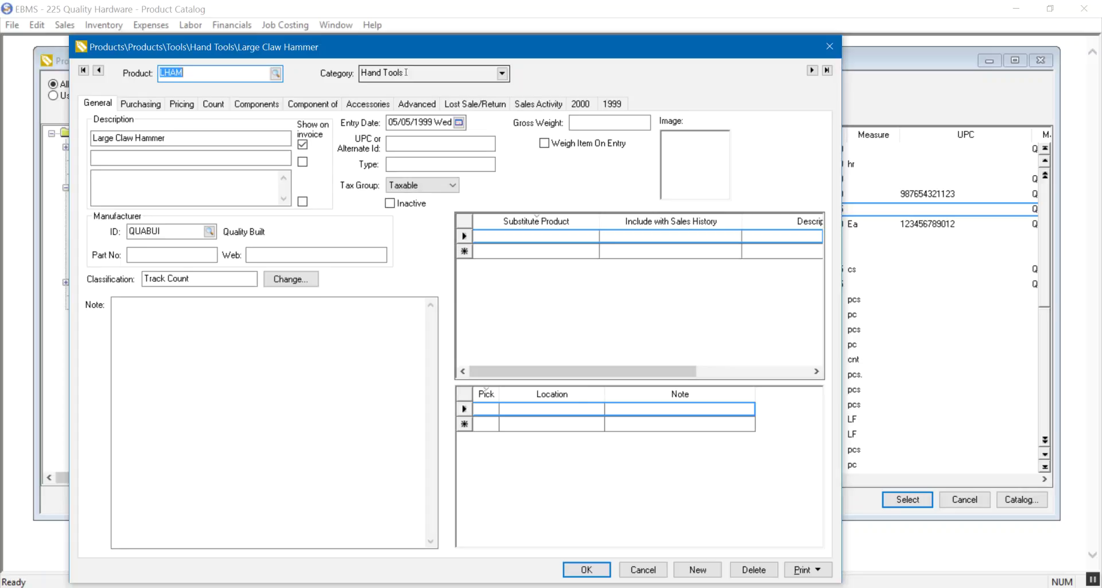
{"action": "left_click", "coordinate": [390, 203]}
{"action": "left_click", "coordinate": [587, 569]}
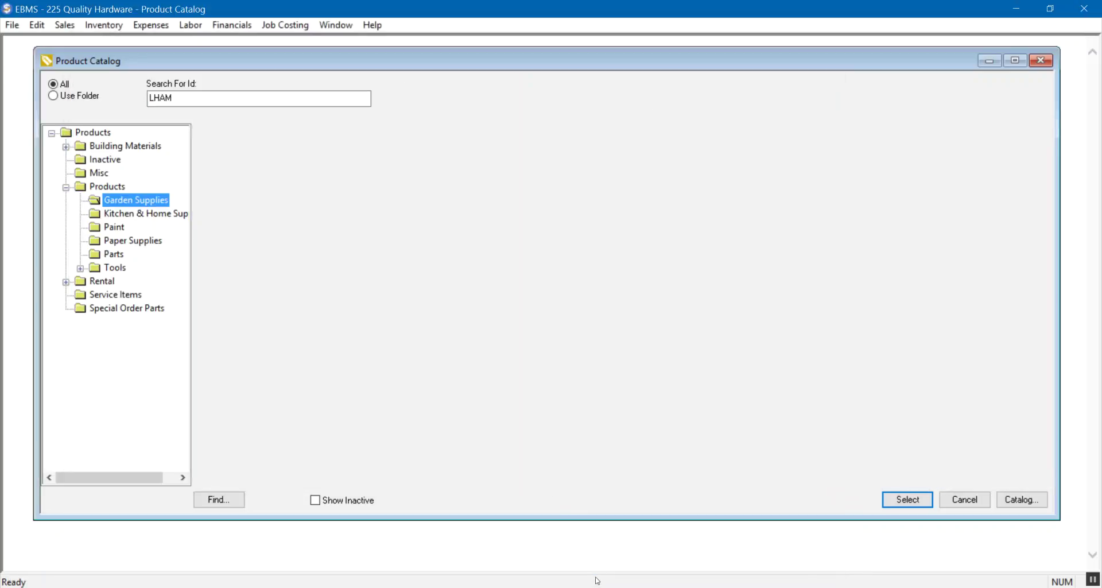
Step: Show inactive products to find the greyed LHAM, then list the Inactive folder, containing only LOT
{"action": "scroll", "coordinate": [283, 173], "scroll_direction": "up", "scroll_amount": 2}
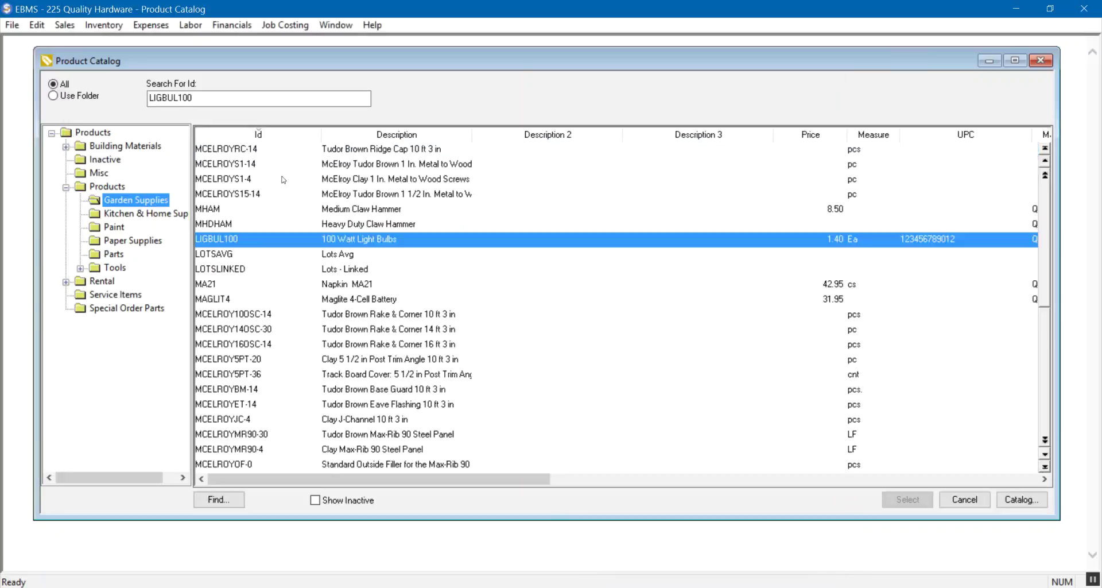
{"action": "scroll", "coordinate": [302, 480], "scroll_direction": "up", "scroll_amount": 1}
{"action": "left_click", "coordinate": [315, 500]}
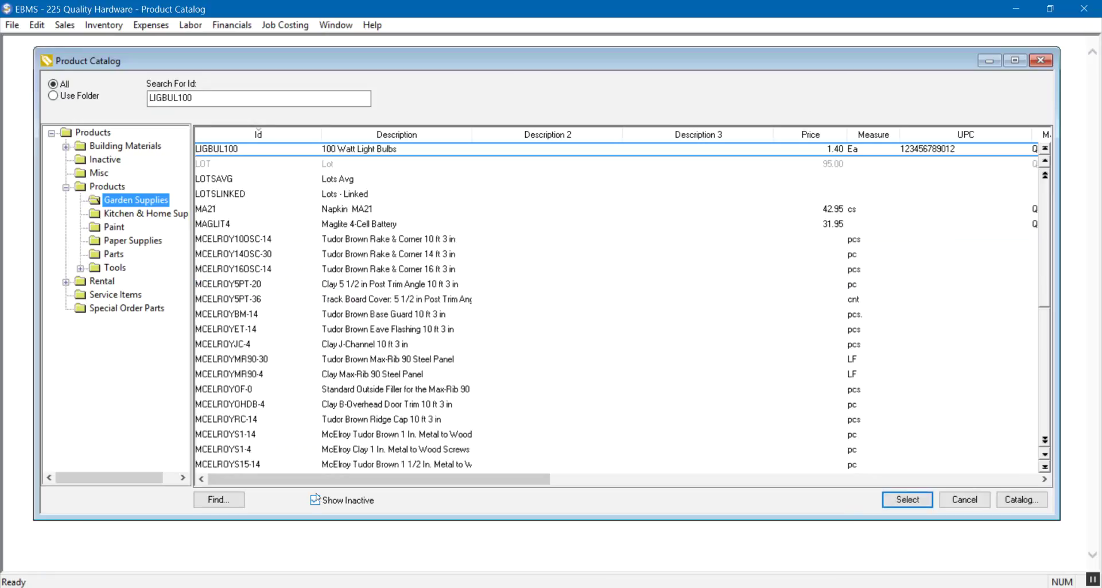
{"action": "scroll", "coordinate": [259, 182], "scroll_direction": "up", "scroll_amount": 3}
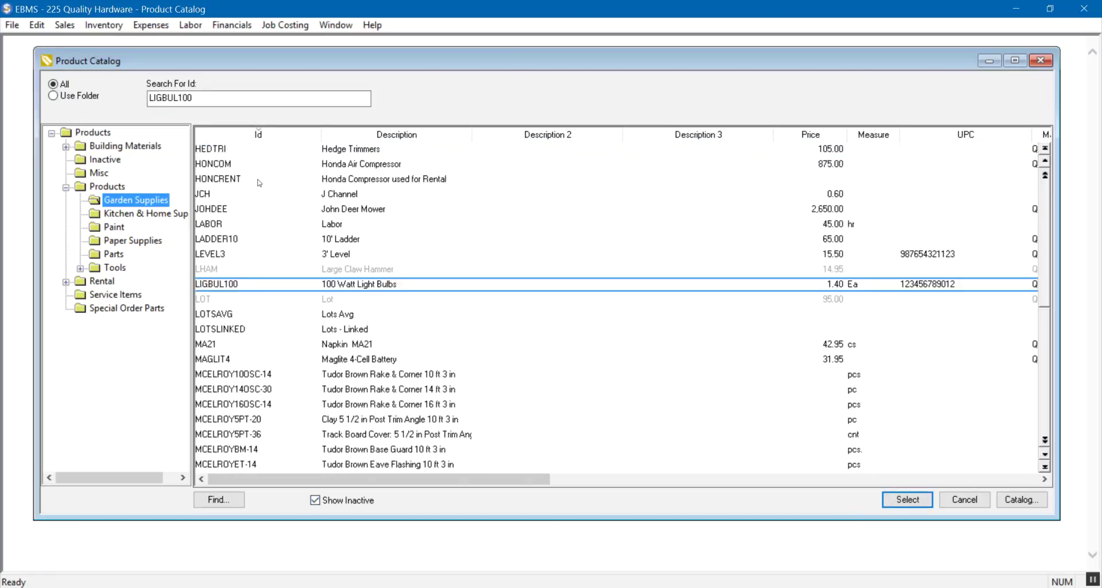
{"action": "left_click", "coordinate": [222, 272]}
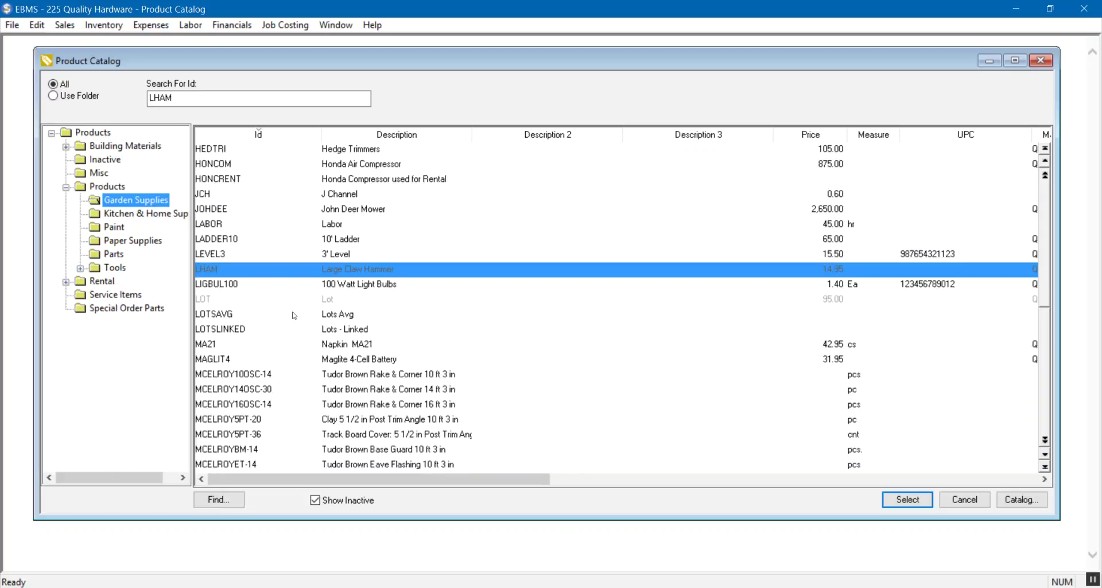
{"action": "left_click", "coordinate": [109, 161]}
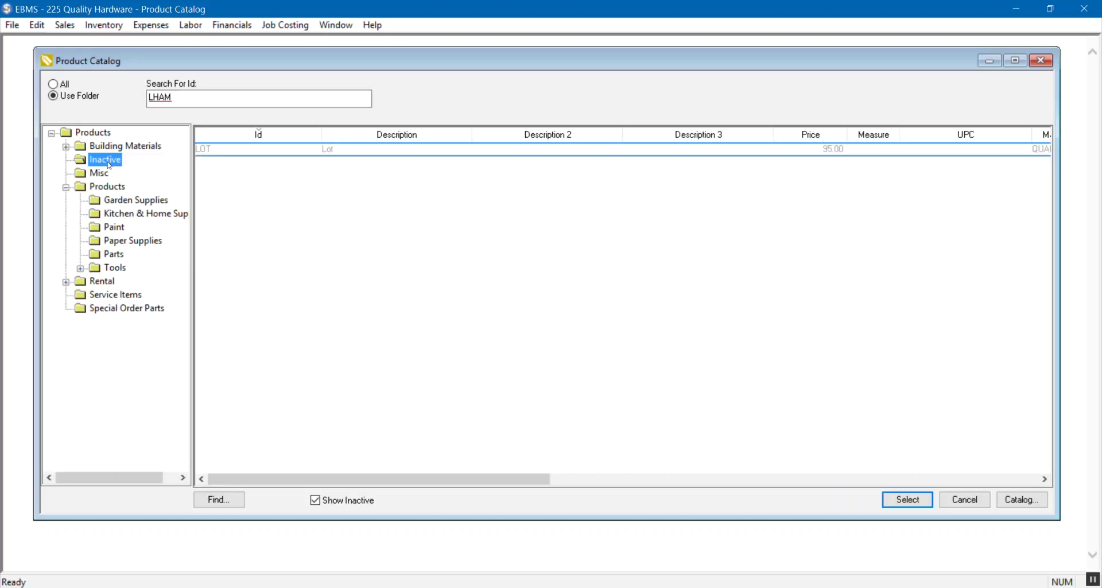
{"action": "left_click", "coordinate": [226, 153]}
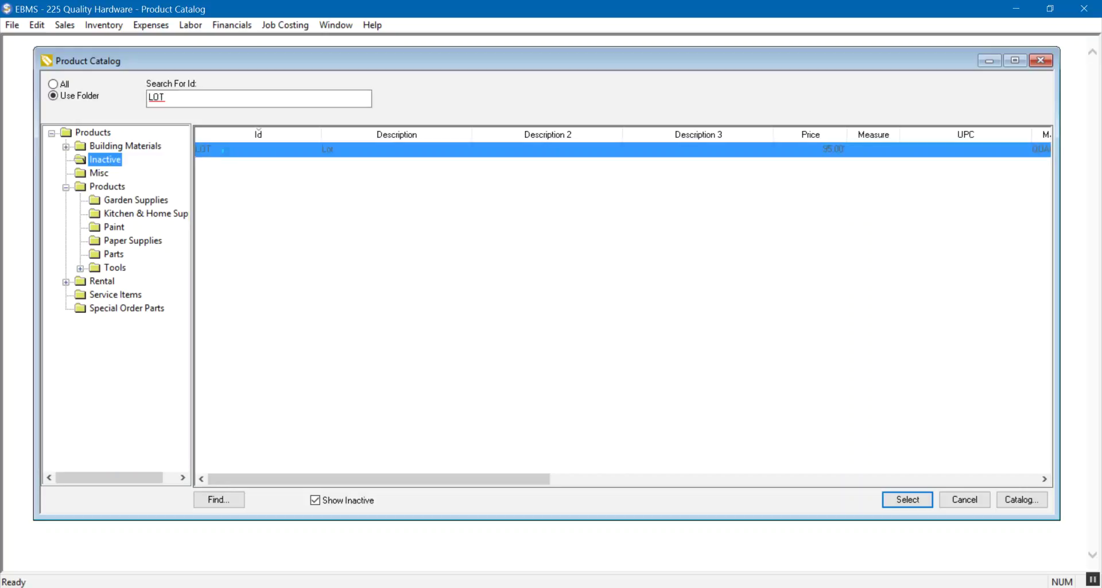
{"action": "double_click", "coordinate": [223, 151]}
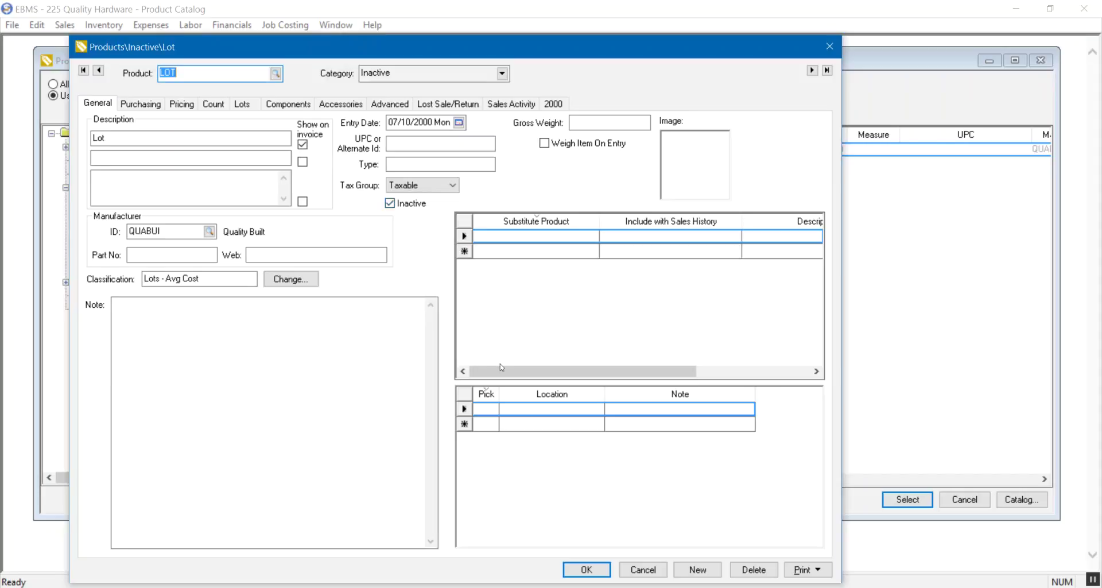
{"action": "left_click", "coordinate": [585, 566]}
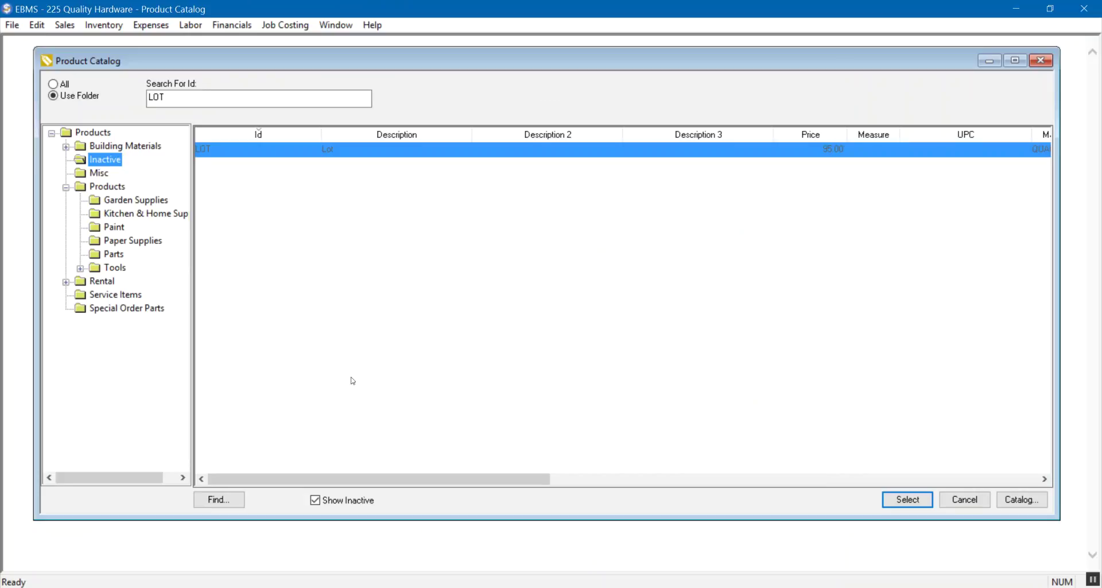
{"action": "left_click", "coordinate": [315, 500]}
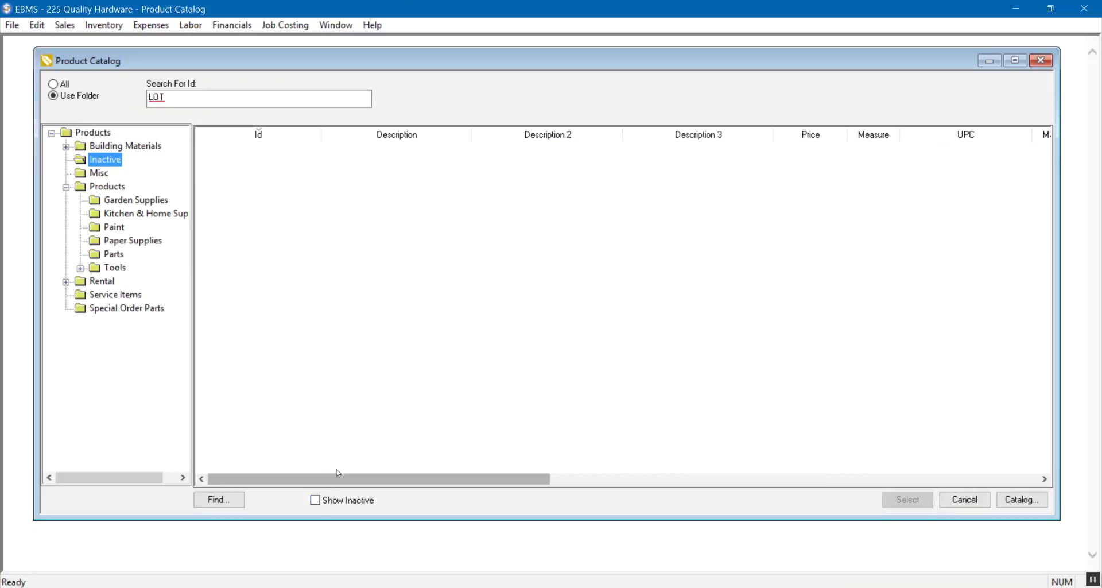
{"action": "left_click", "coordinate": [316, 500]}
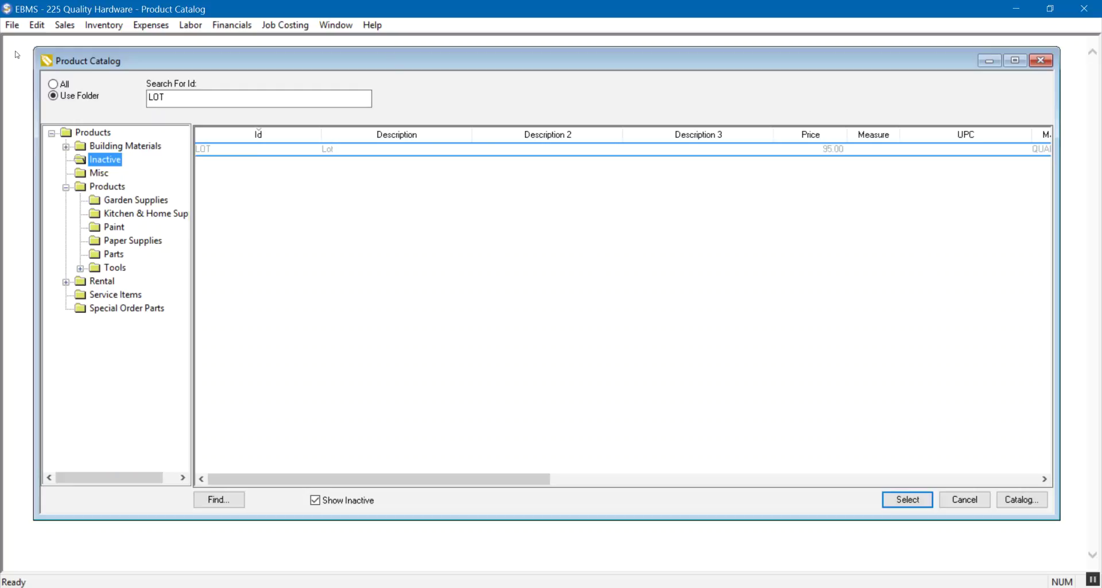
{"action": "left_click", "coordinate": [11, 25]}
{"action": "left_click", "coordinate": [34, 57]}
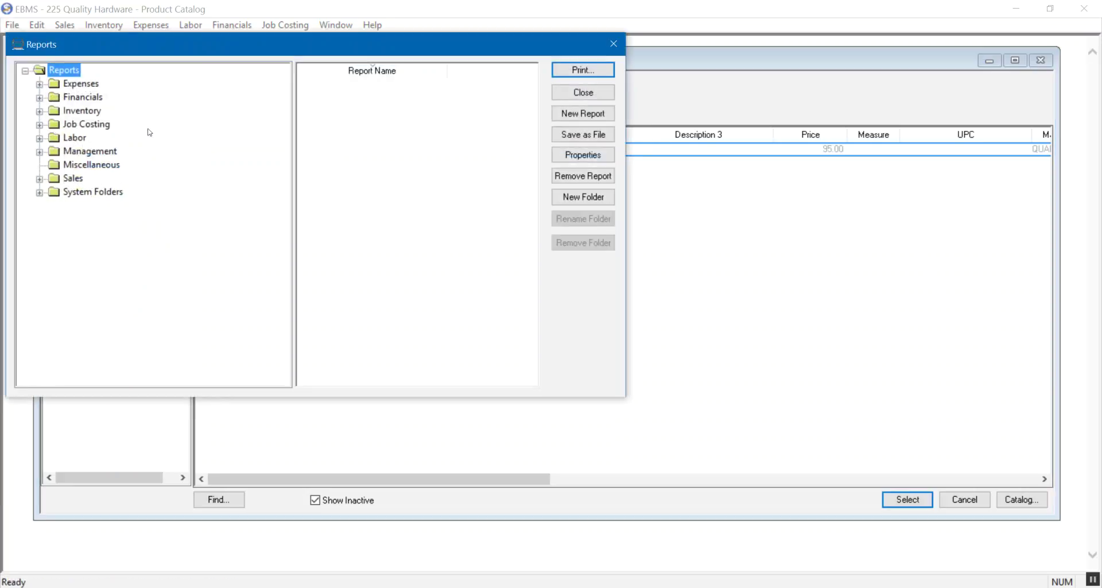
{"action": "left_click", "coordinate": [39, 111]}
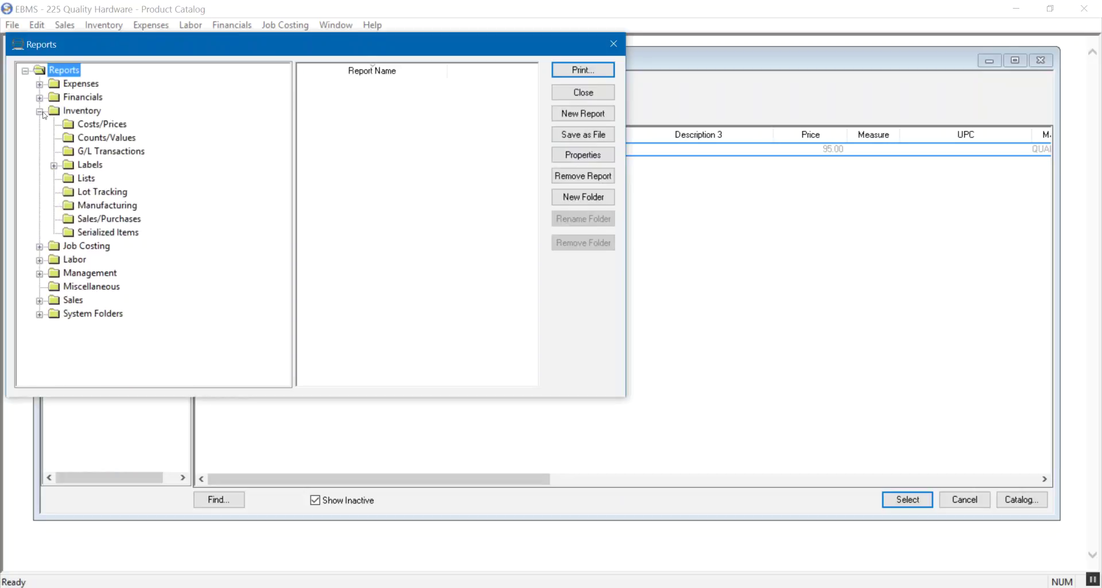
{"action": "left_click", "coordinate": [93, 138]}
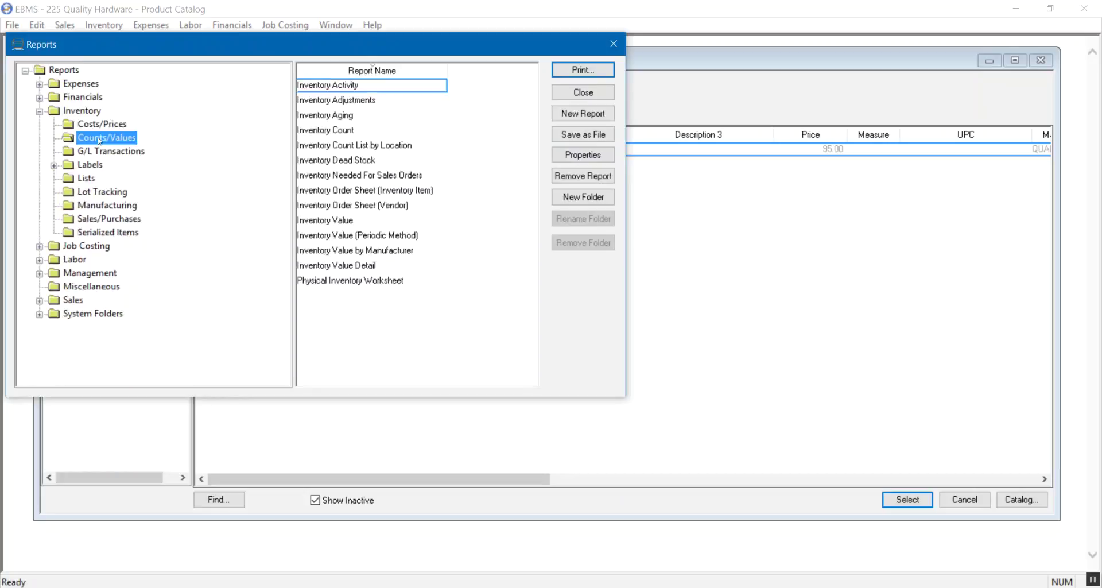
{"action": "double_click", "coordinate": [321, 87]}
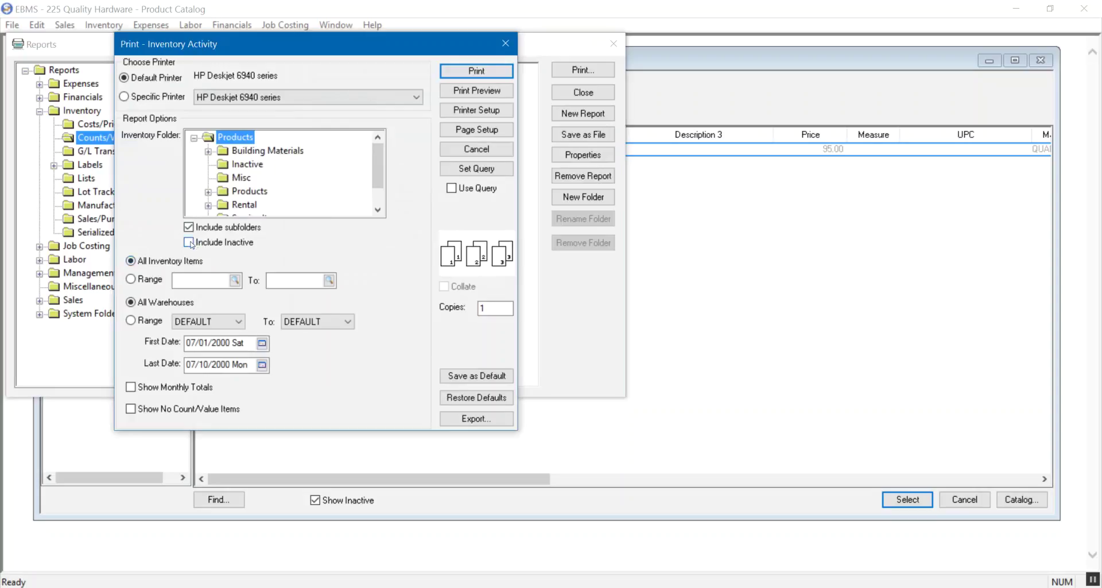
{"action": "left_click", "coordinate": [192, 244]}
{"action": "left_click", "coordinate": [477, 149]}
{"action": "left_click", "coordinate": [568, 94]}
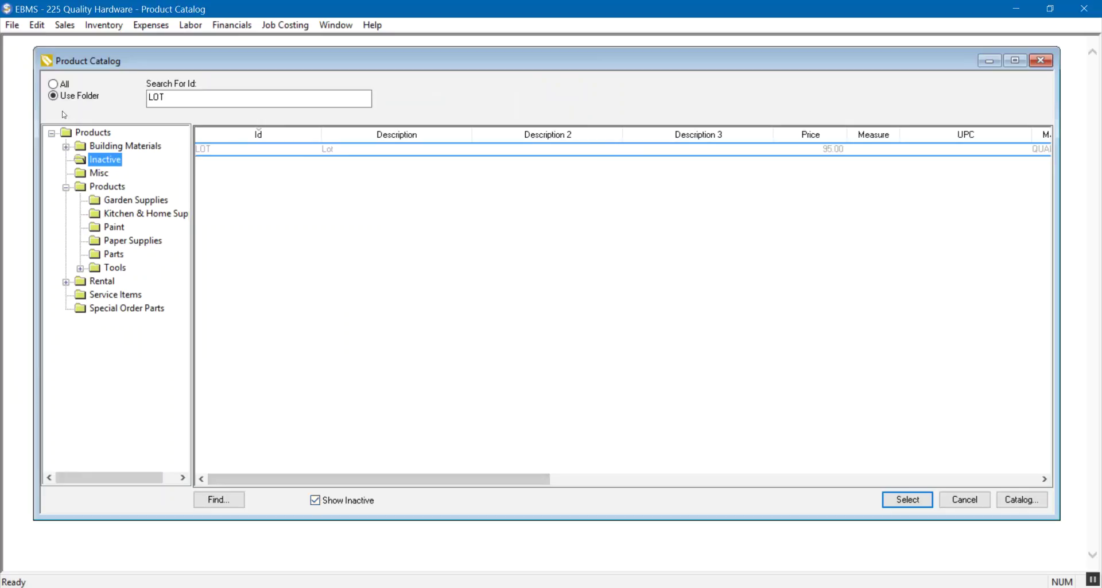
Step: Select the Building Materials catalog folder and expand it to show its subfolders
{"action": "left_click", "coordinate": [109, 147]}
{"action": "left_click", "coordinate": [66, 147]}
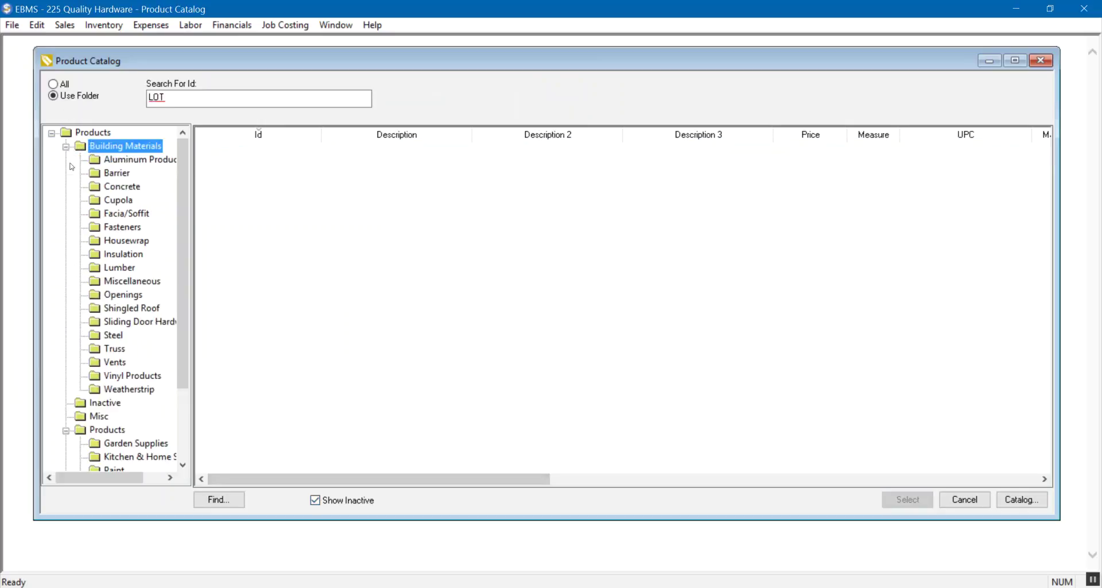